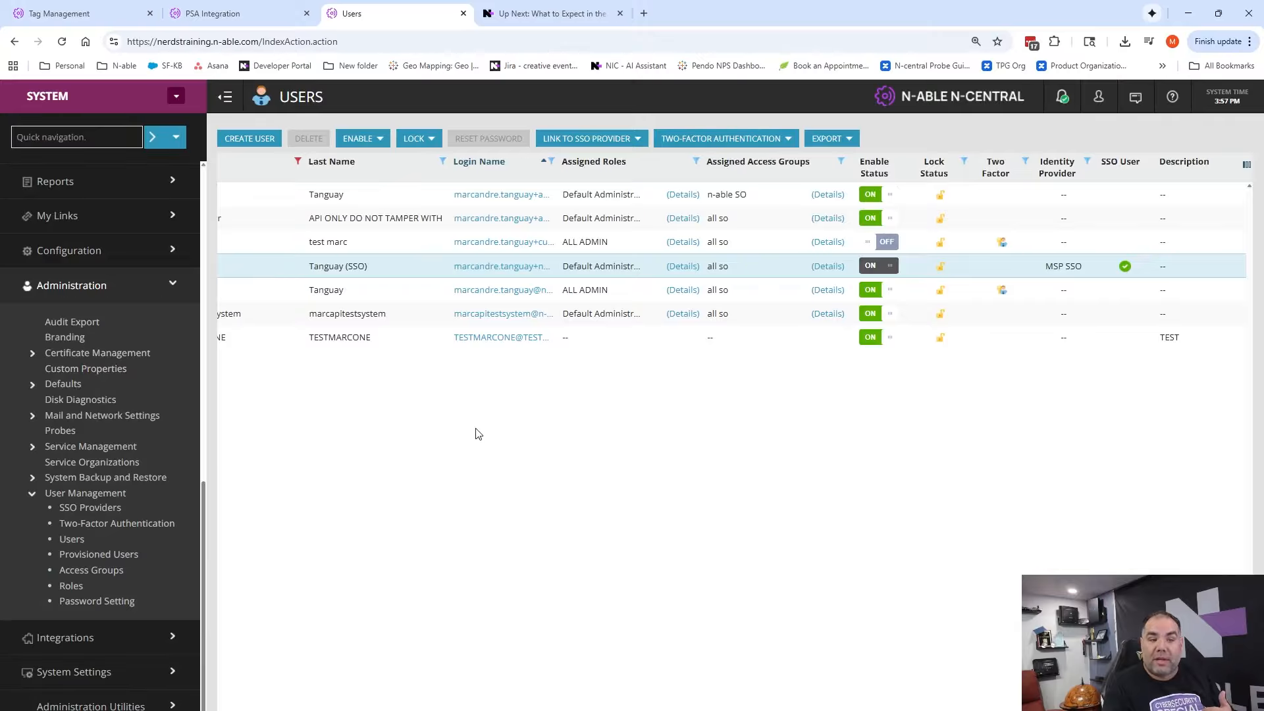
Examine the Legacy API Availability Changes in the N-central 2025.4 release notes, highlighting the SOAP EI, SOAP EI2 and REST API entries
scroll(131, 392, up, 10)
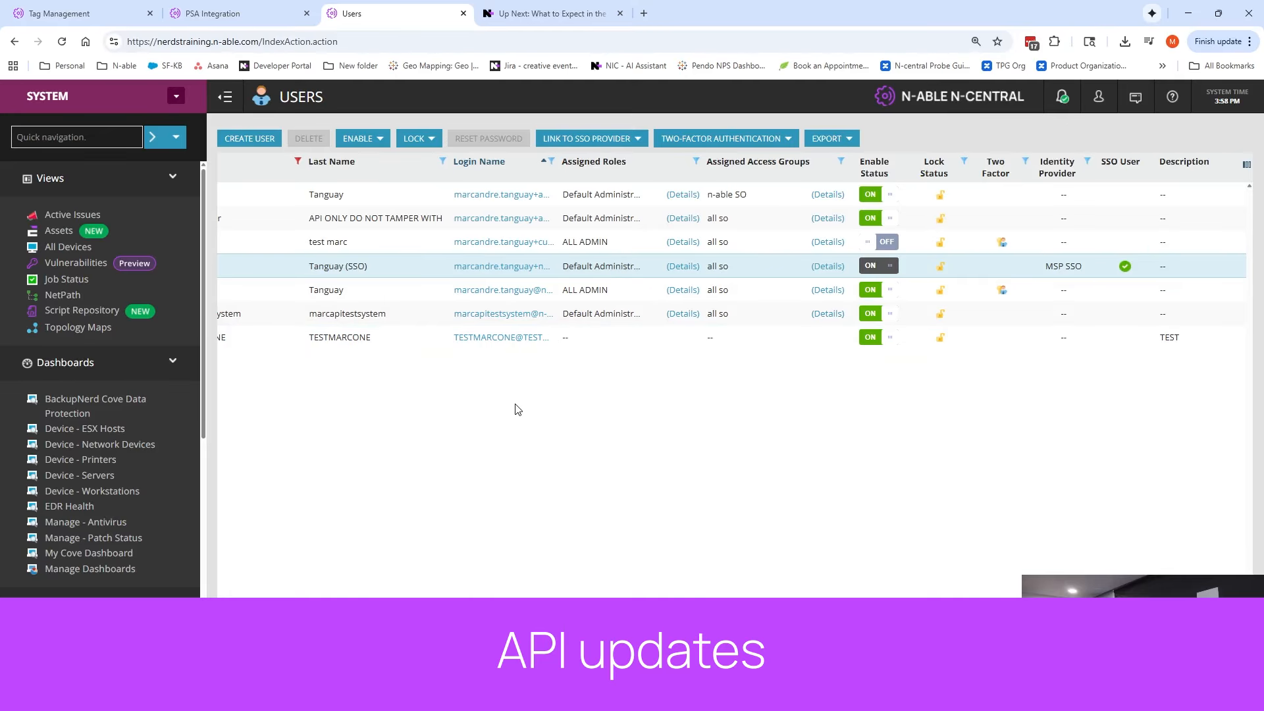
click(510, 19)
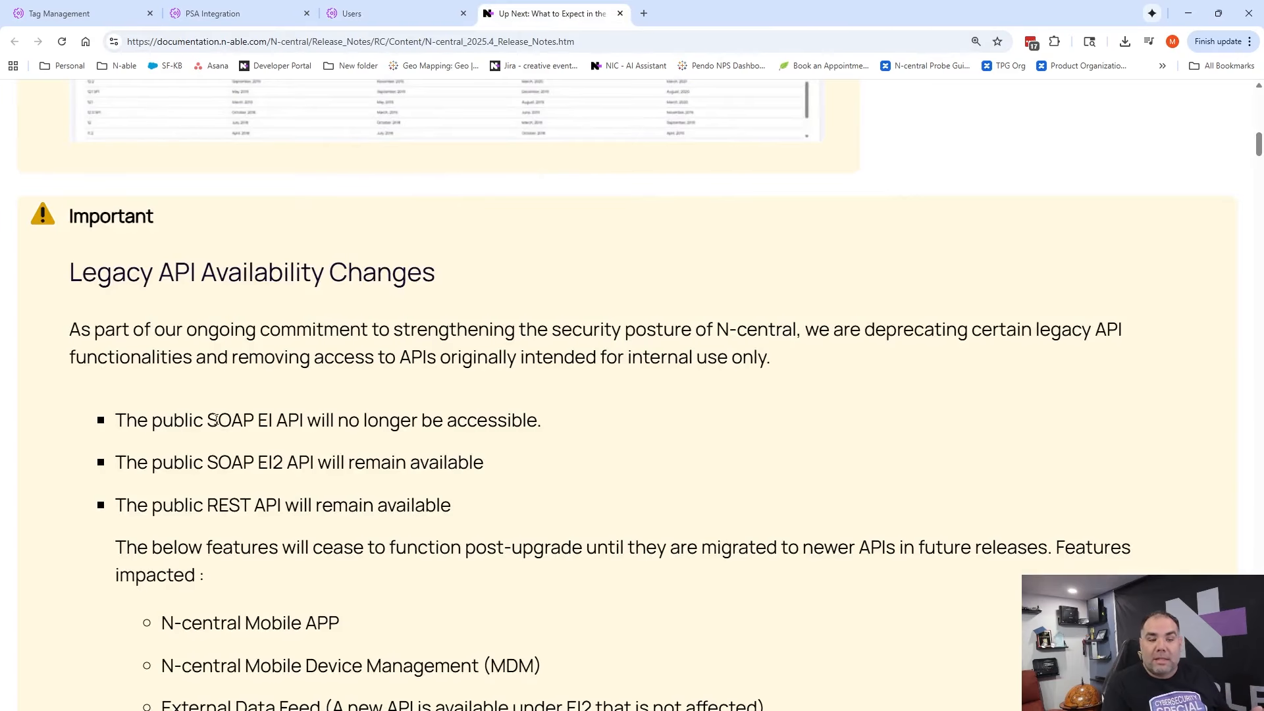
drag(205, 418, 312, 415)
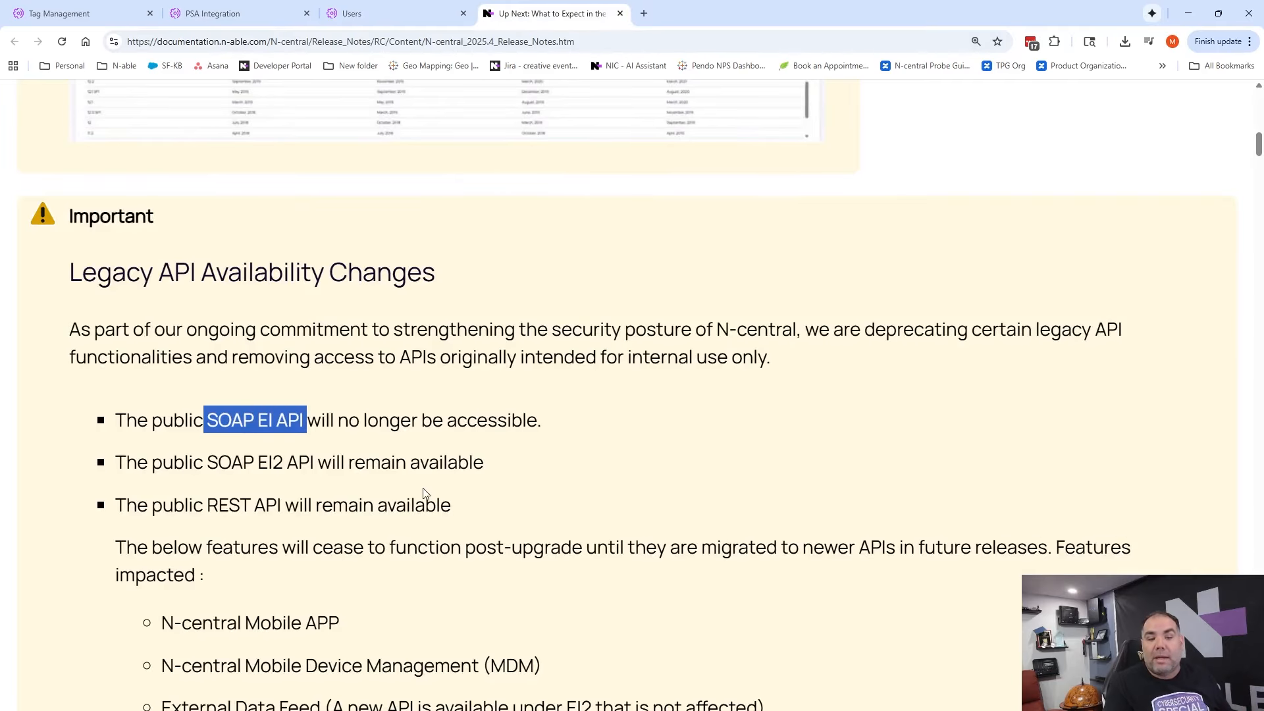
click(610, 418)
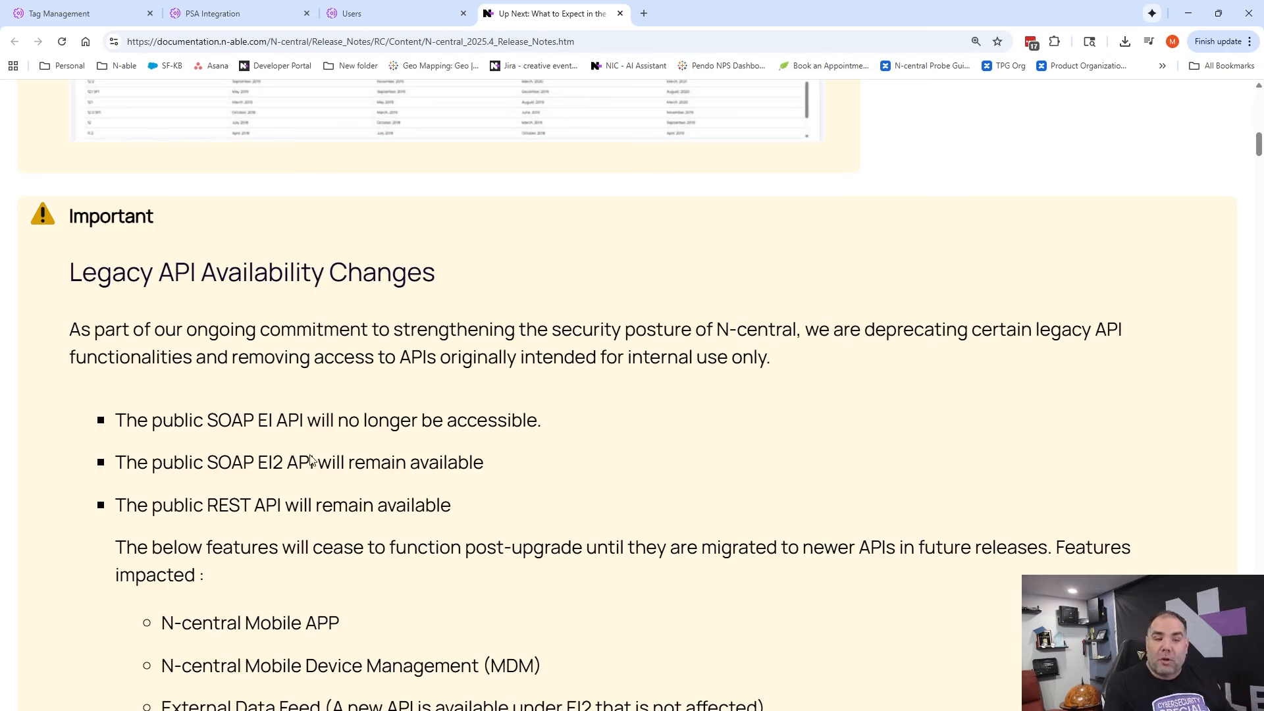
drag(207, 463, 320, 463)
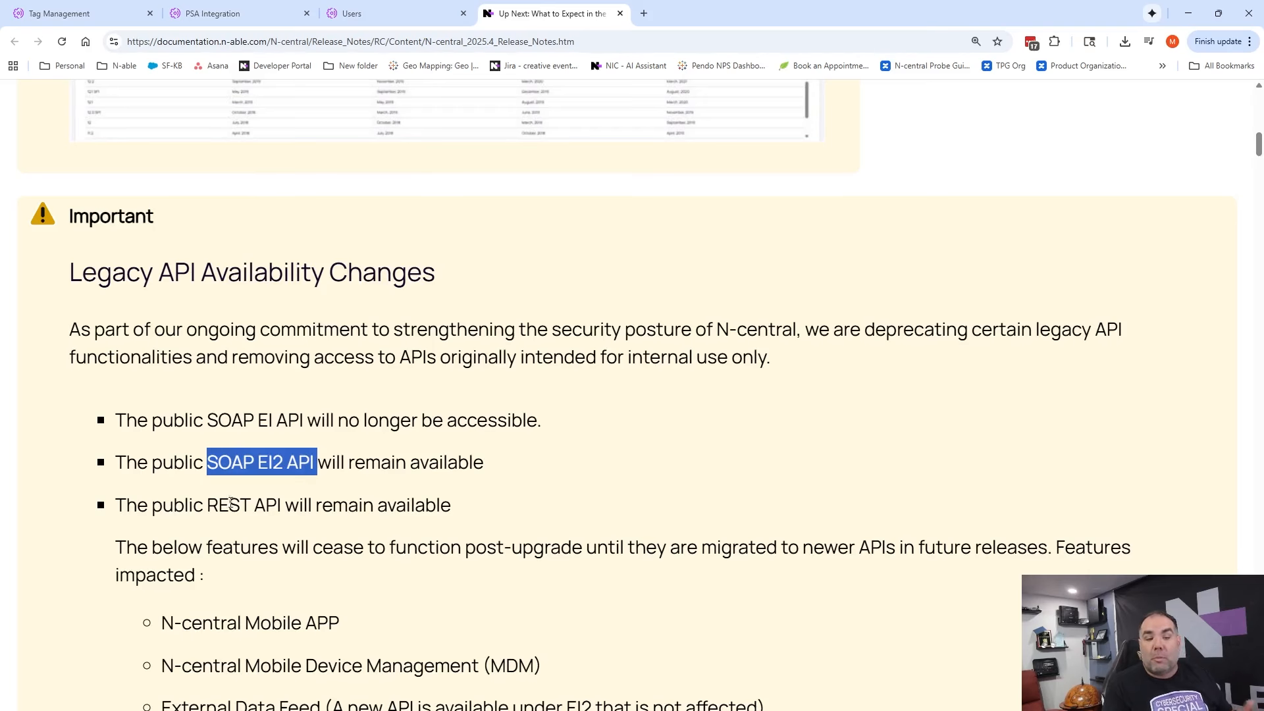
drag(206, 505, 300, 505)
click(570, 510)
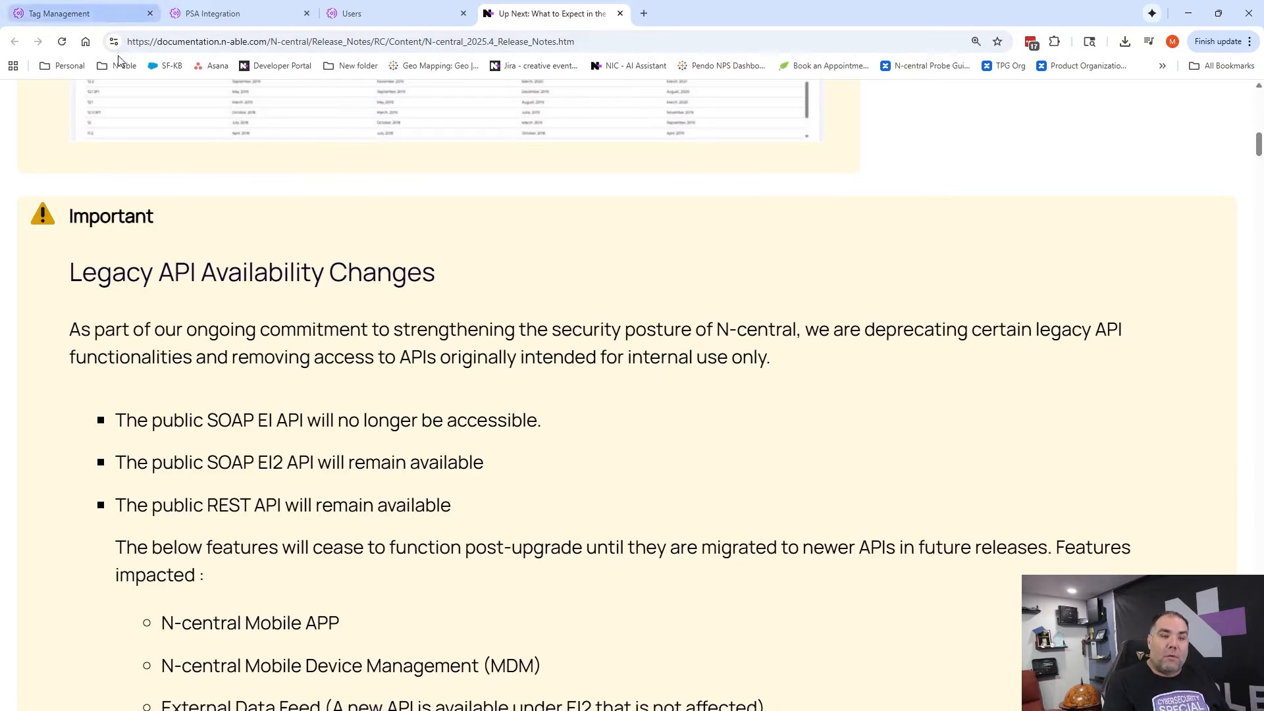
Open the Assets view at the N-ABLE service organization level in place of Tag Management
click(87, 14)
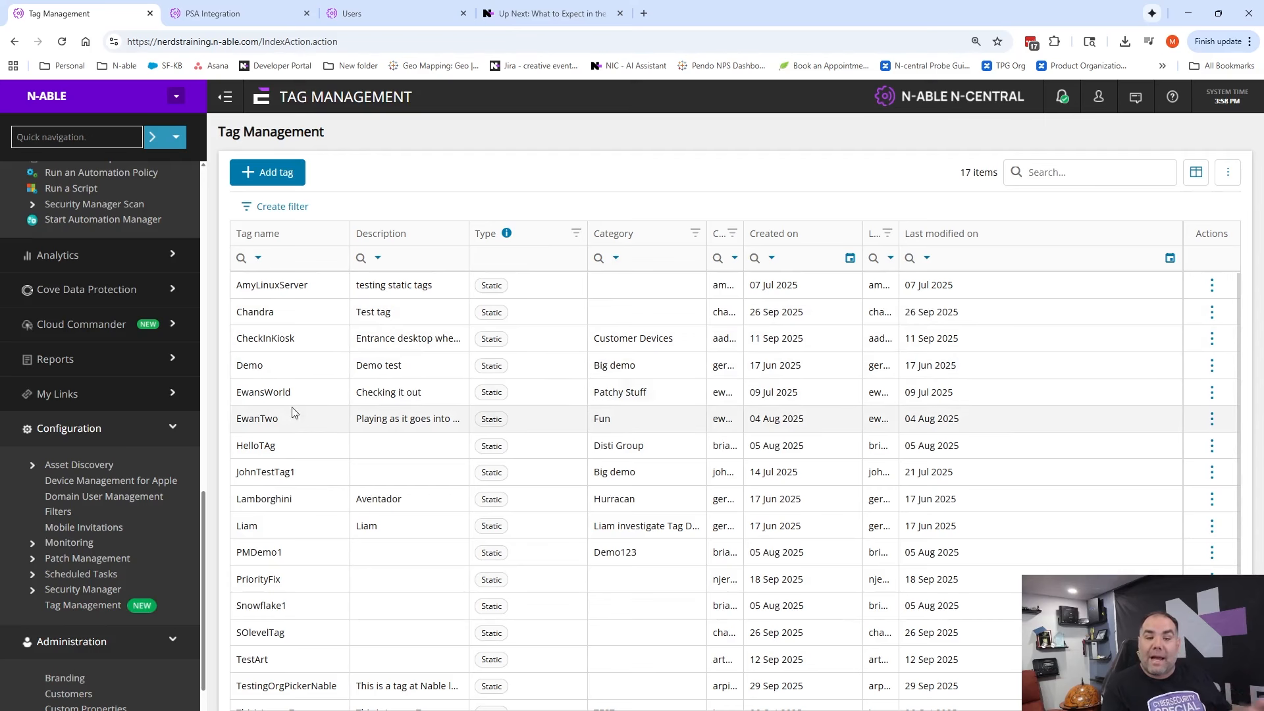
scroll(109, 369, up, 10)
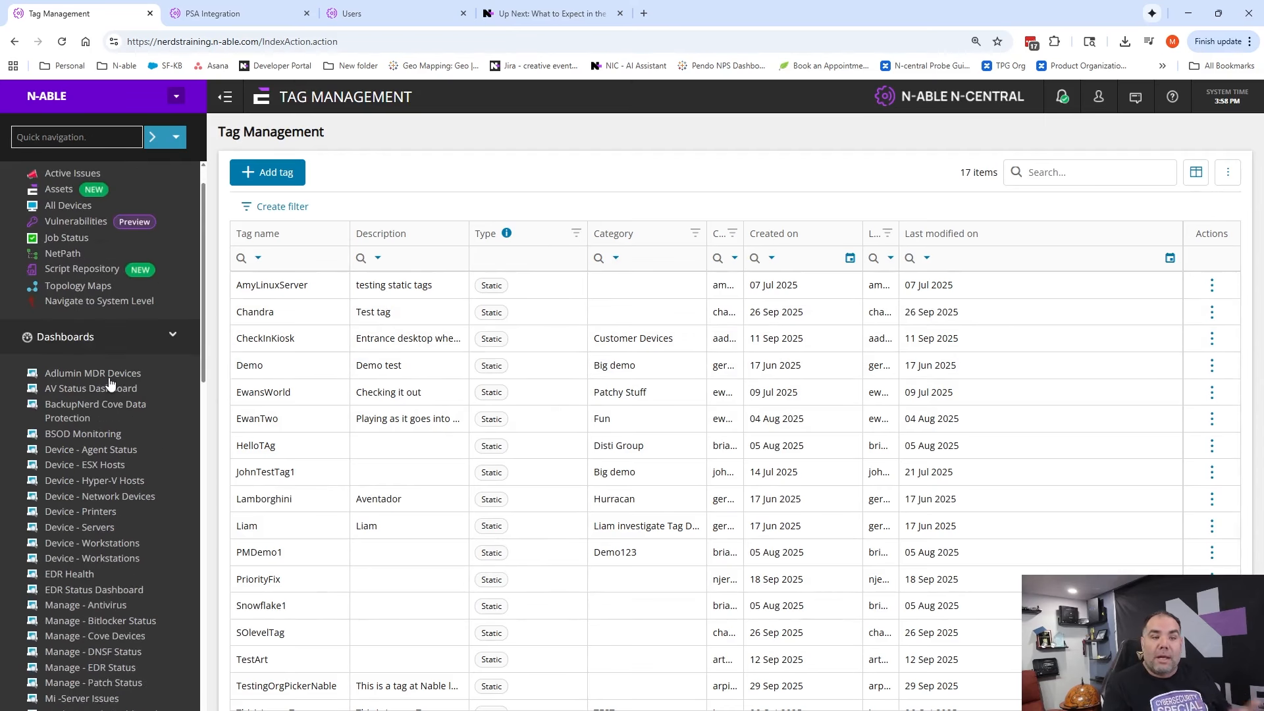
click(59, 232)
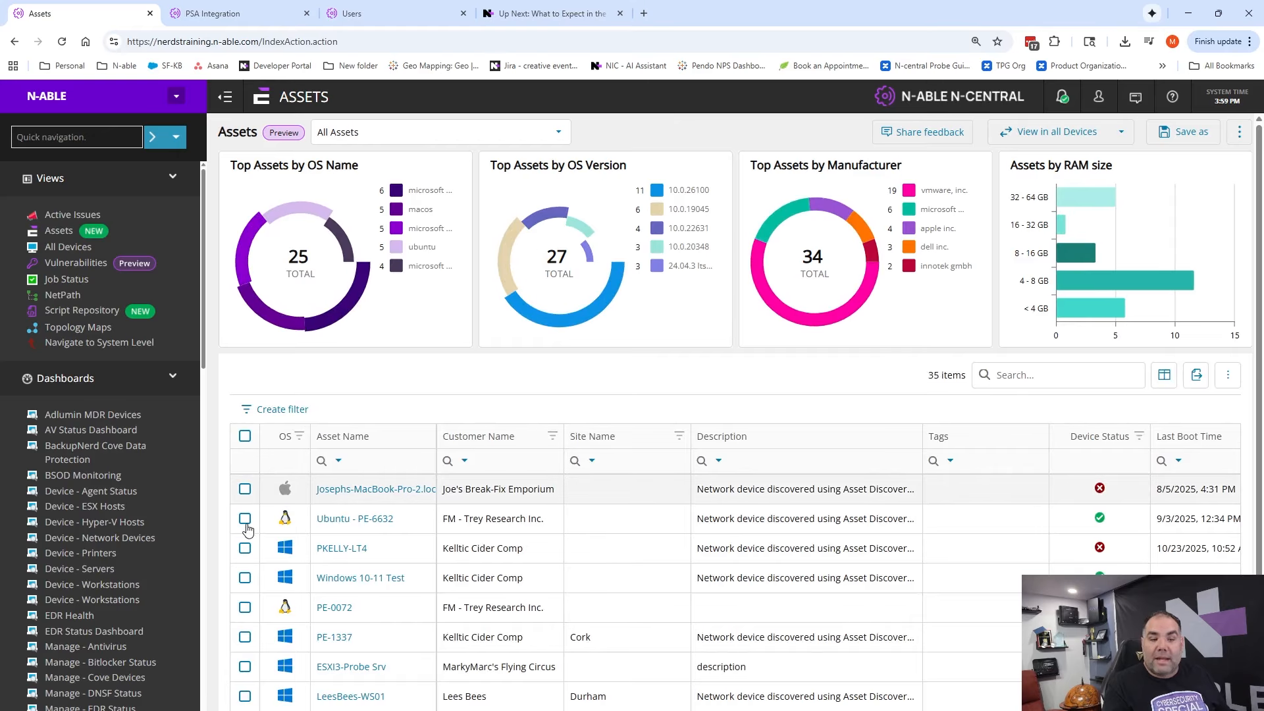
Try to assign the TestingOrgPickerNable tag to the three assets from Ubuntu - PE-6632 to Windows 10-11 Test, cancelling without applying
click(244, 578)
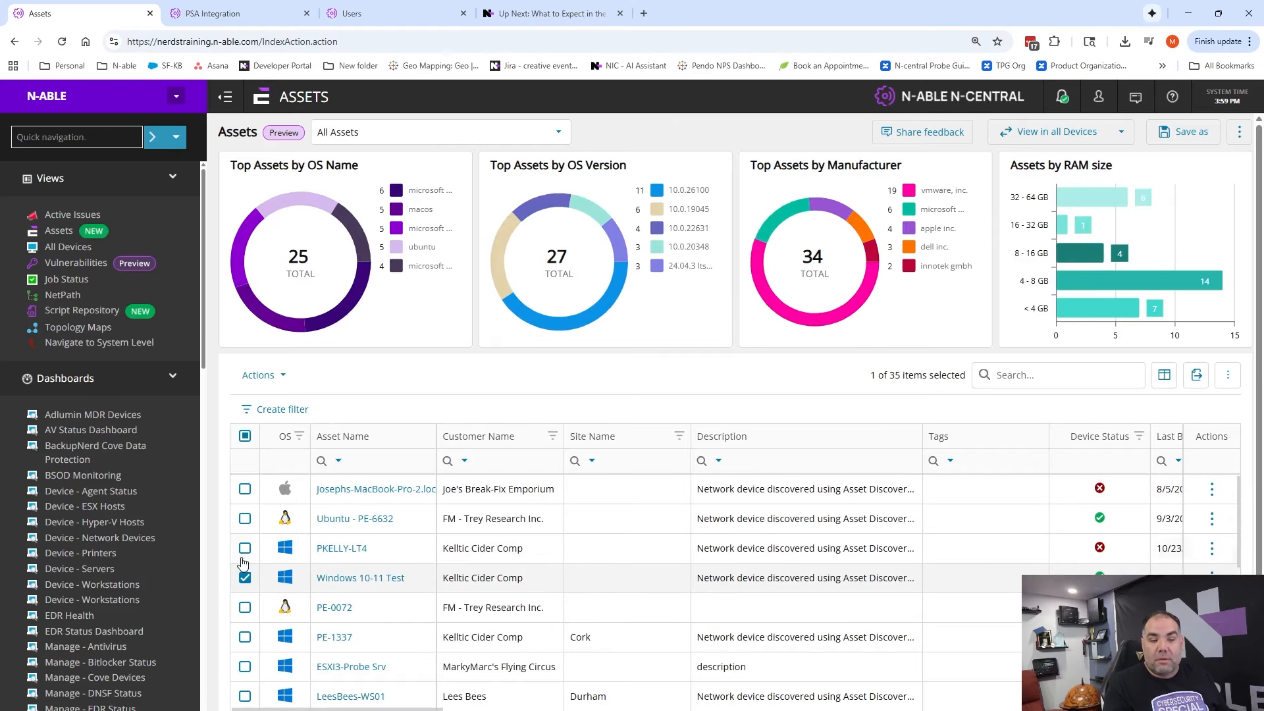
click(245, 548)
click(245, 518)
click(263, 375)
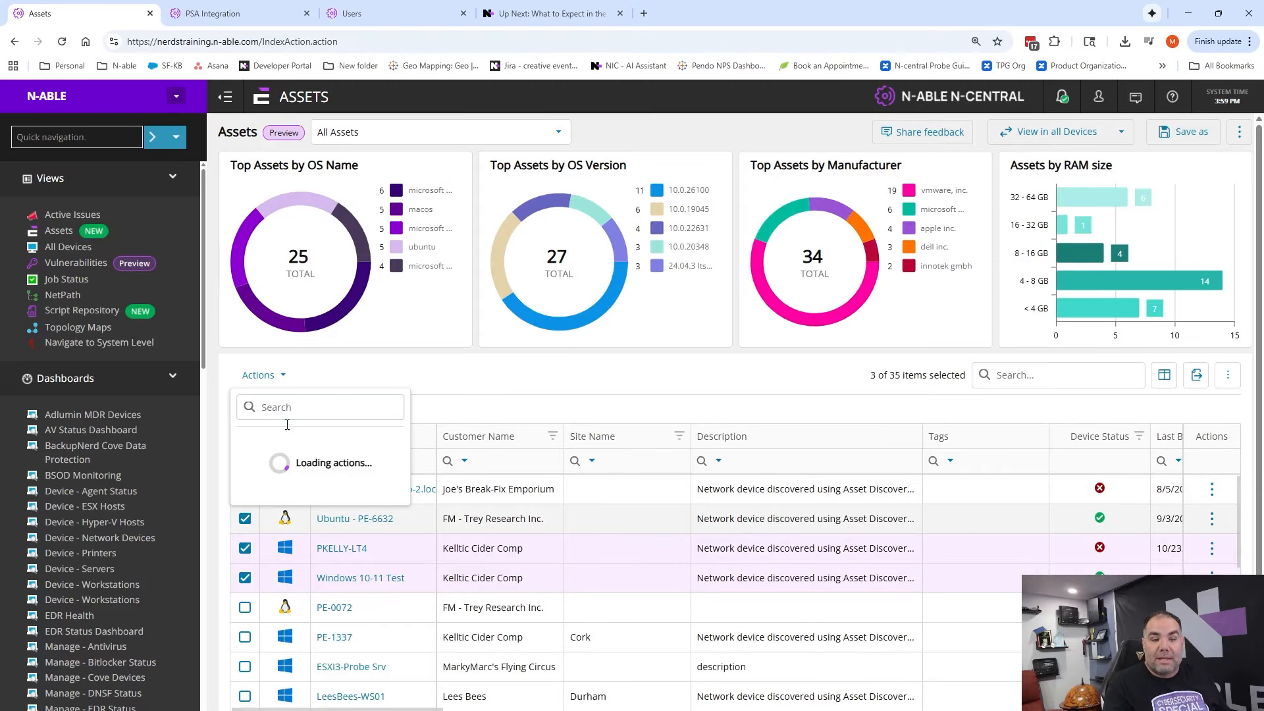
click(276, 441)
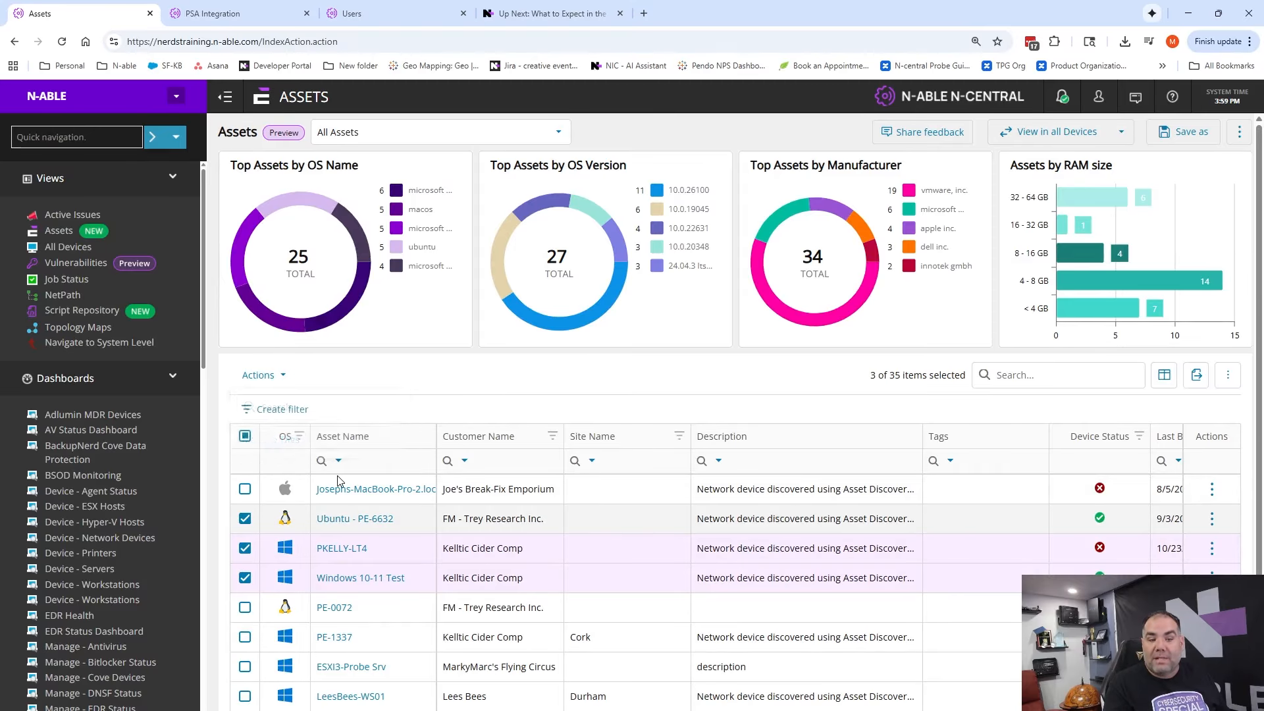
click(440, 416)
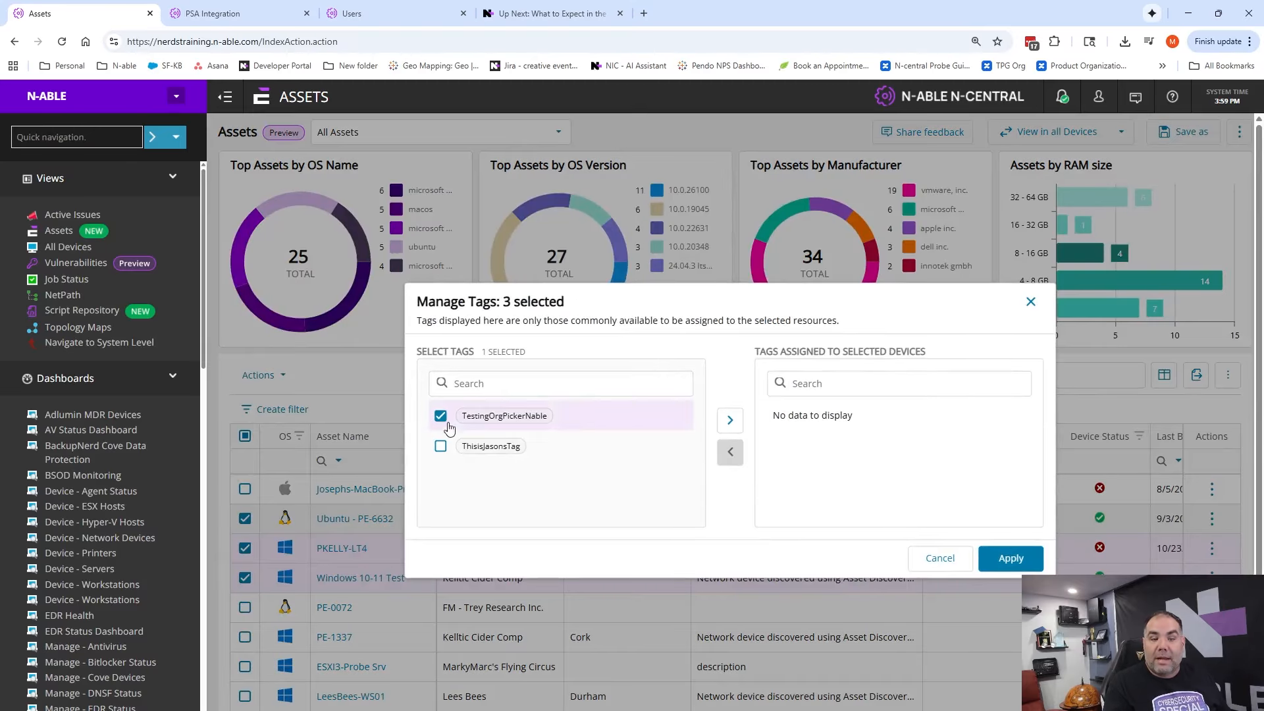
click(729, 420)
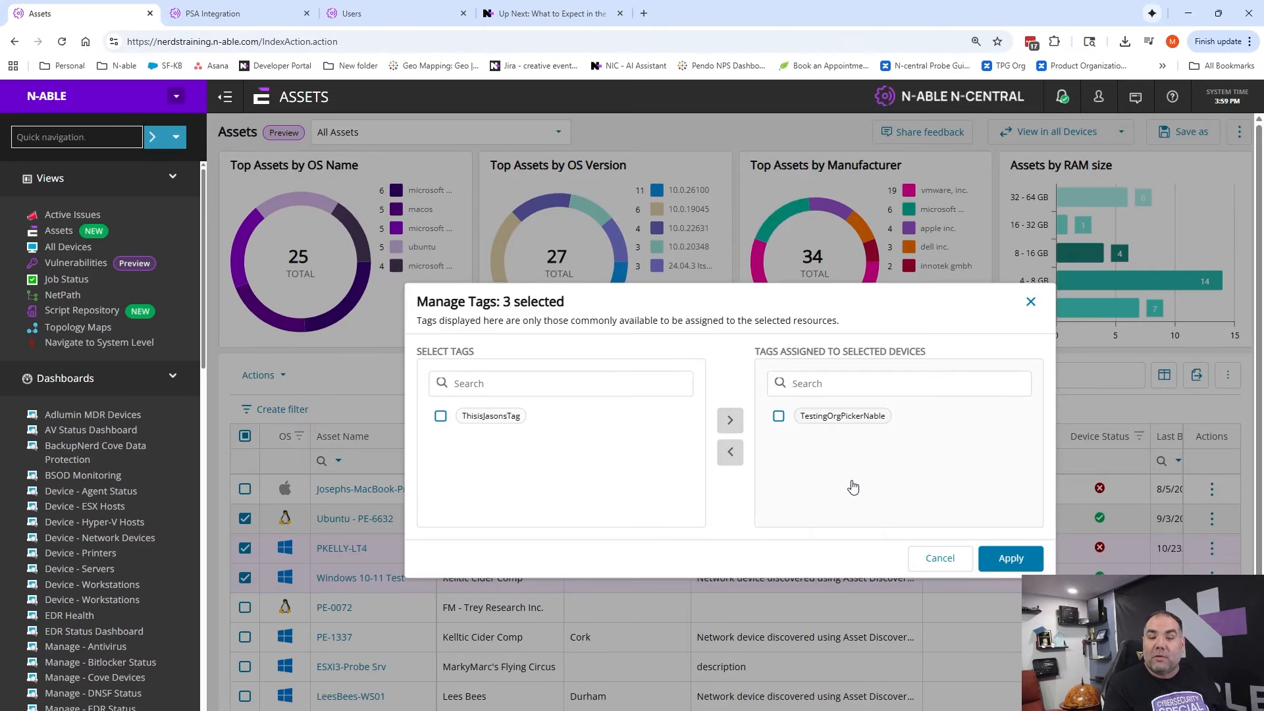
click(956, 561)
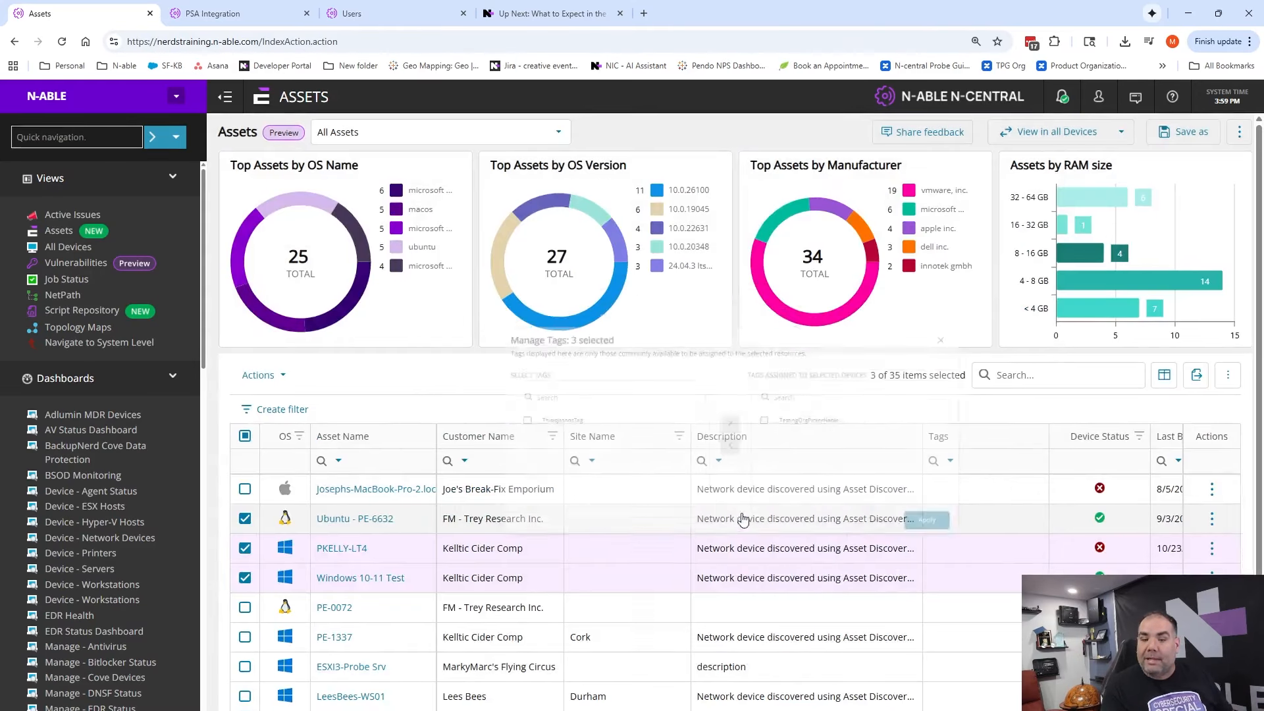
Clear the selection of the three assets in the asset list
click(244, 518)
click(245, 548)
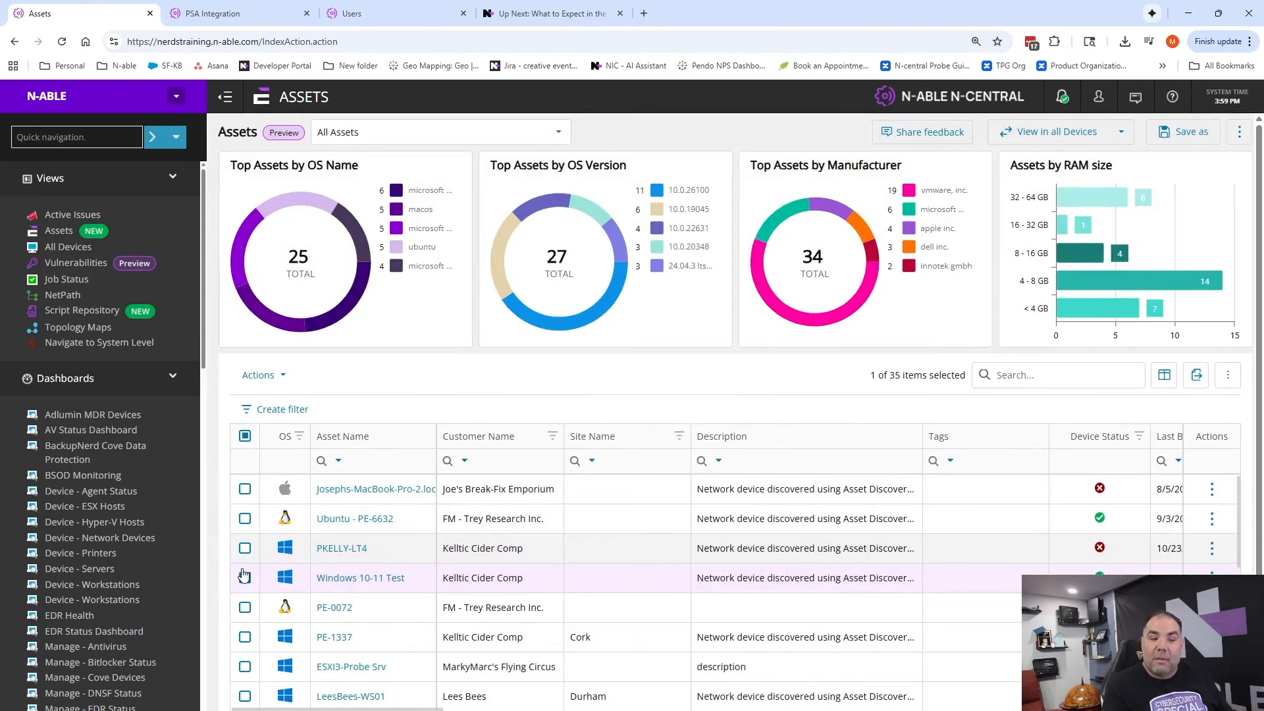
click(244, 577)
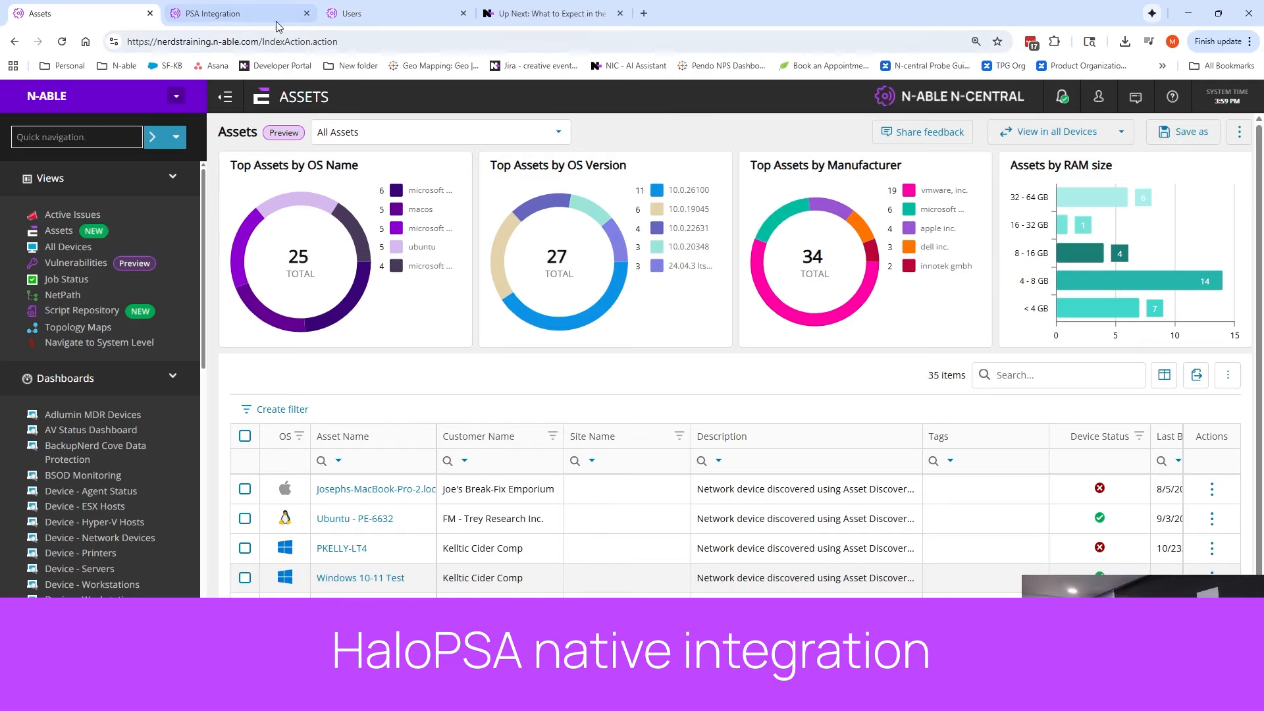
Open the PSA integration configuration for the N-ABLE service organization to review its Custom PSA settings
scroll(161, 384, down, 10)
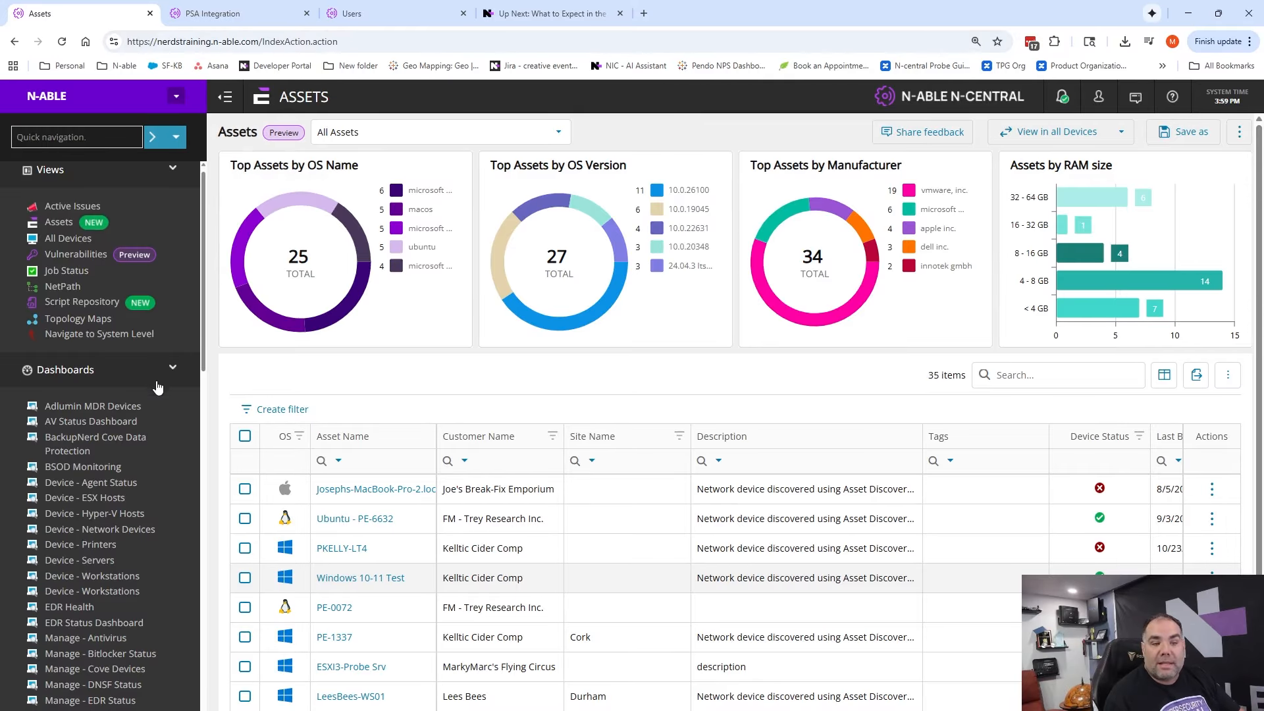
scroll(158, 387, down, 2)
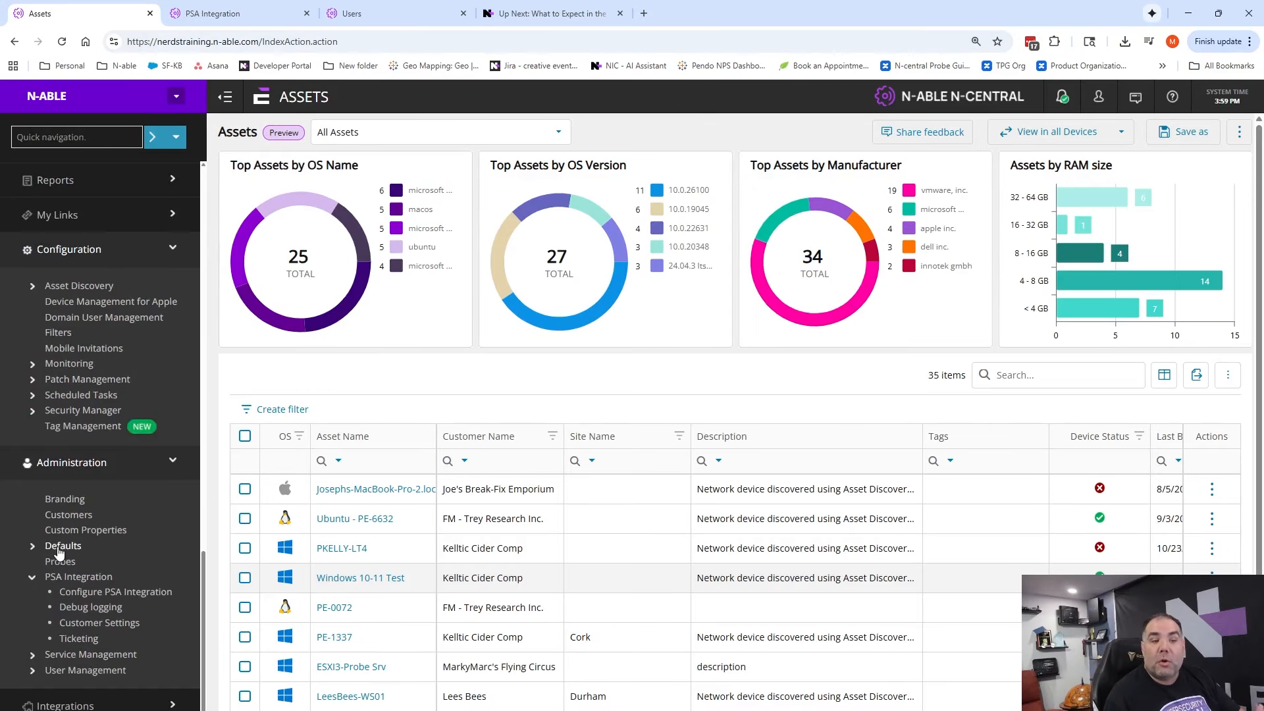
click(91, 594)
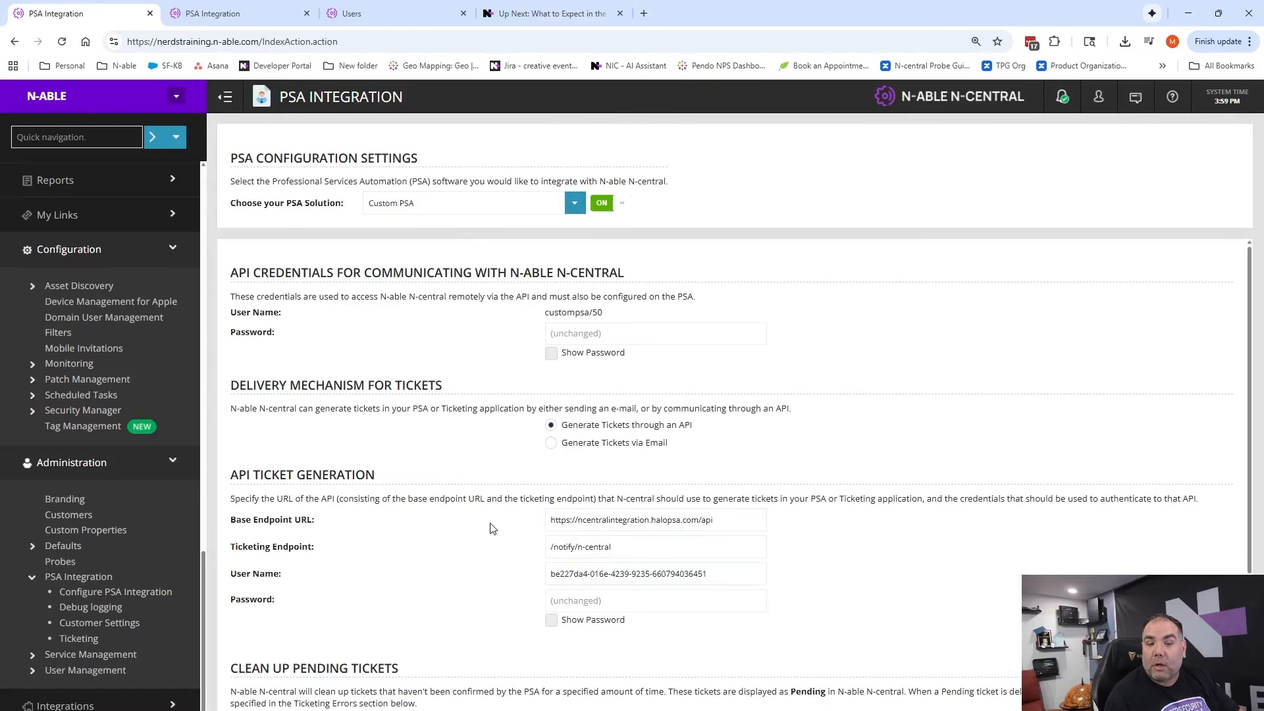
Switch to the Halo PSA integration on the other N-central server and view the ticket details of its Ticketing Recipient
click(263, 21)
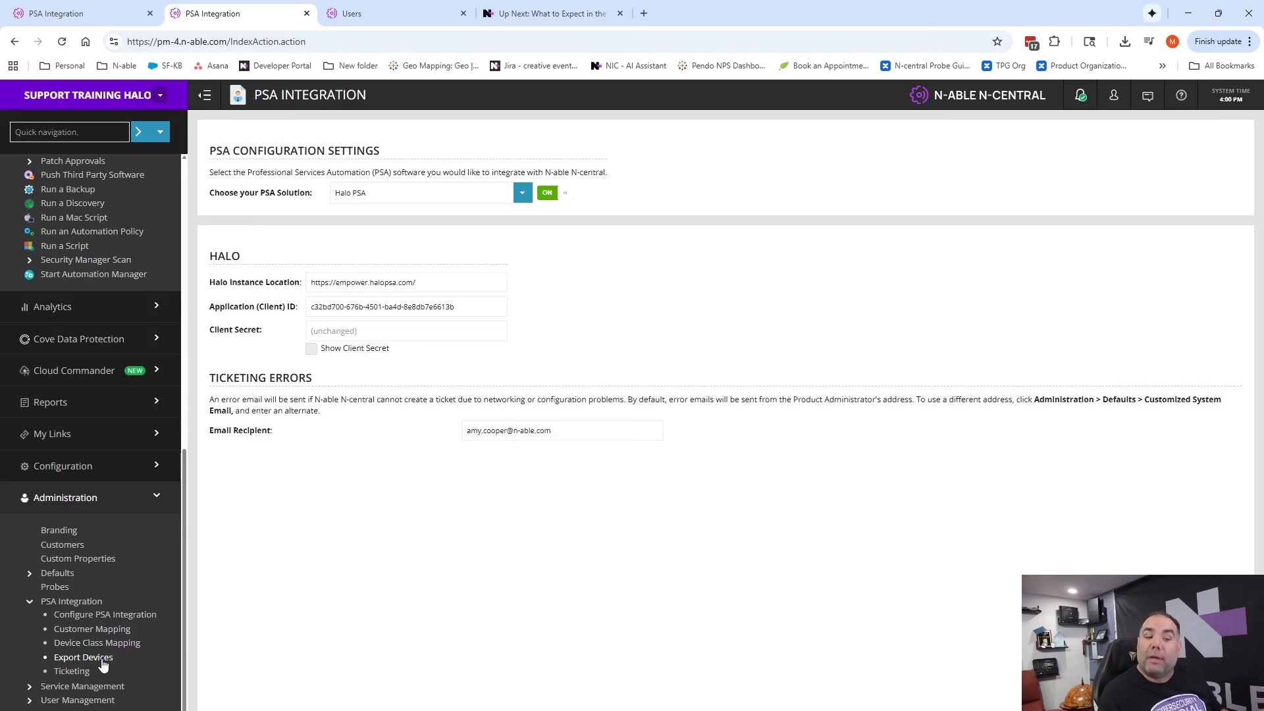
click(68, 678)
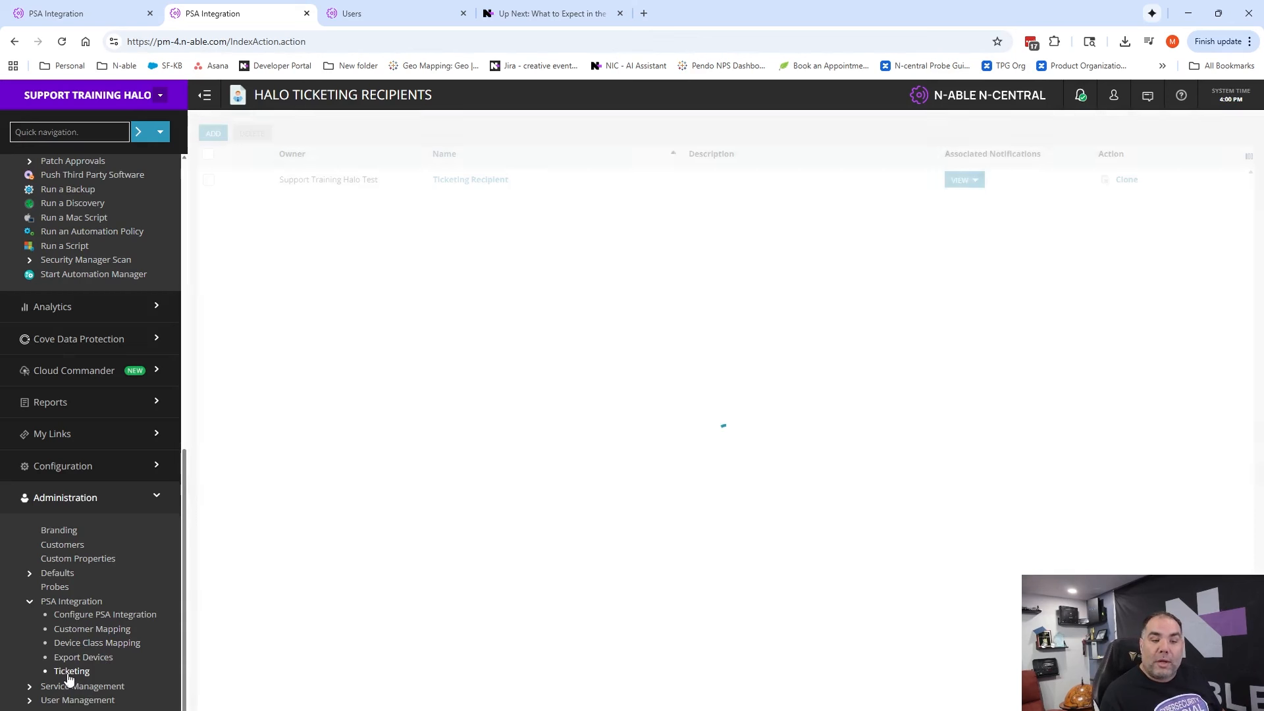
click(451, 186)
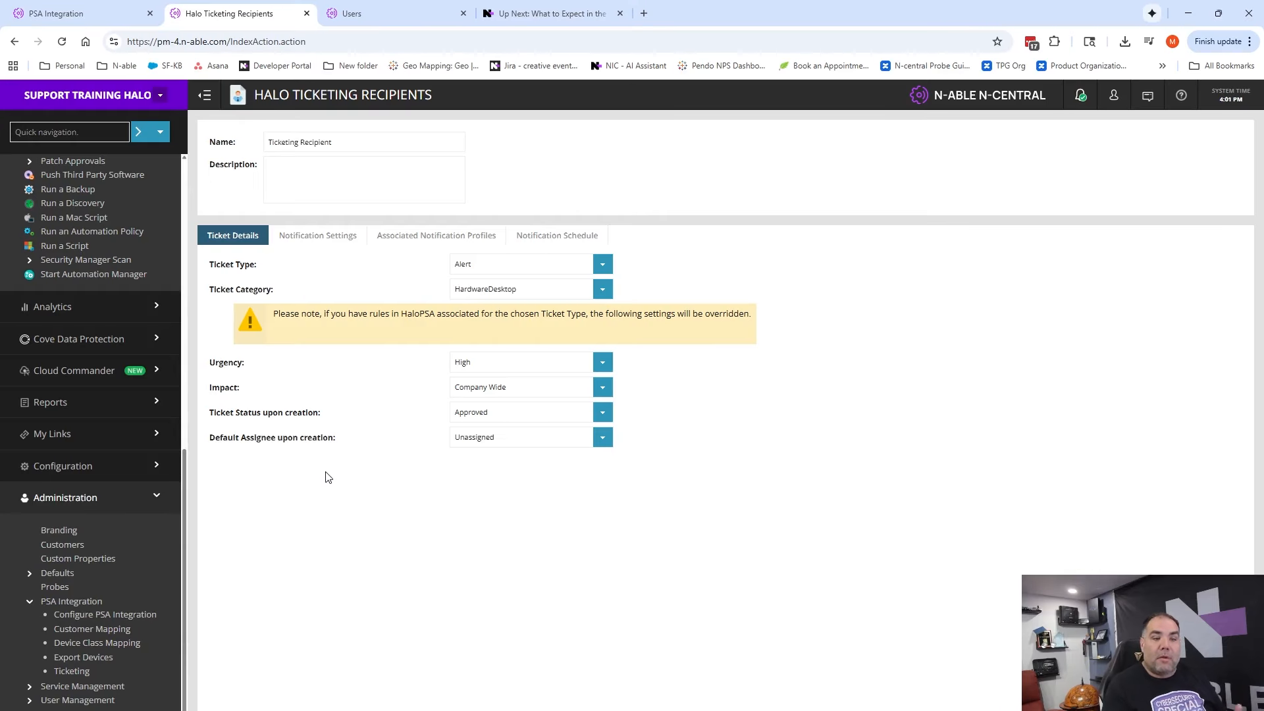
Open the Assets view and display the metrics of the Windows 10-11 Test asset on the N-ABLE server
scroll(89, 320, up, 10)
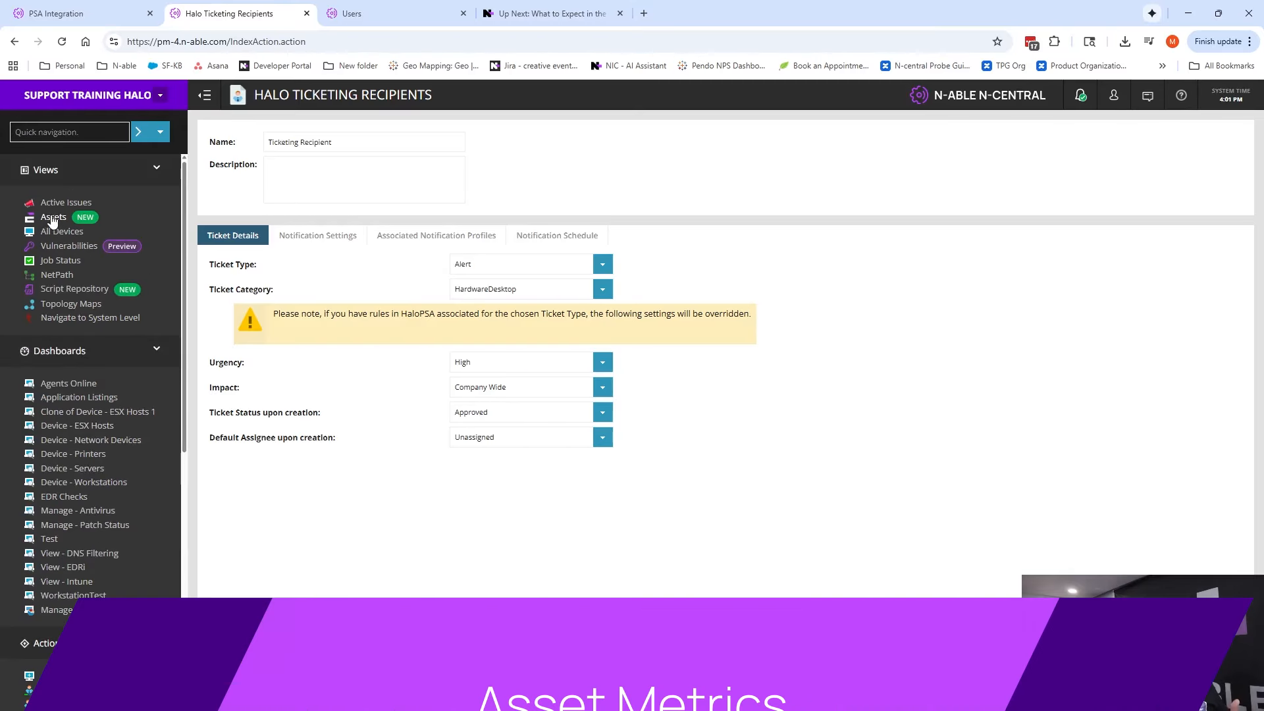
click(52, 218)
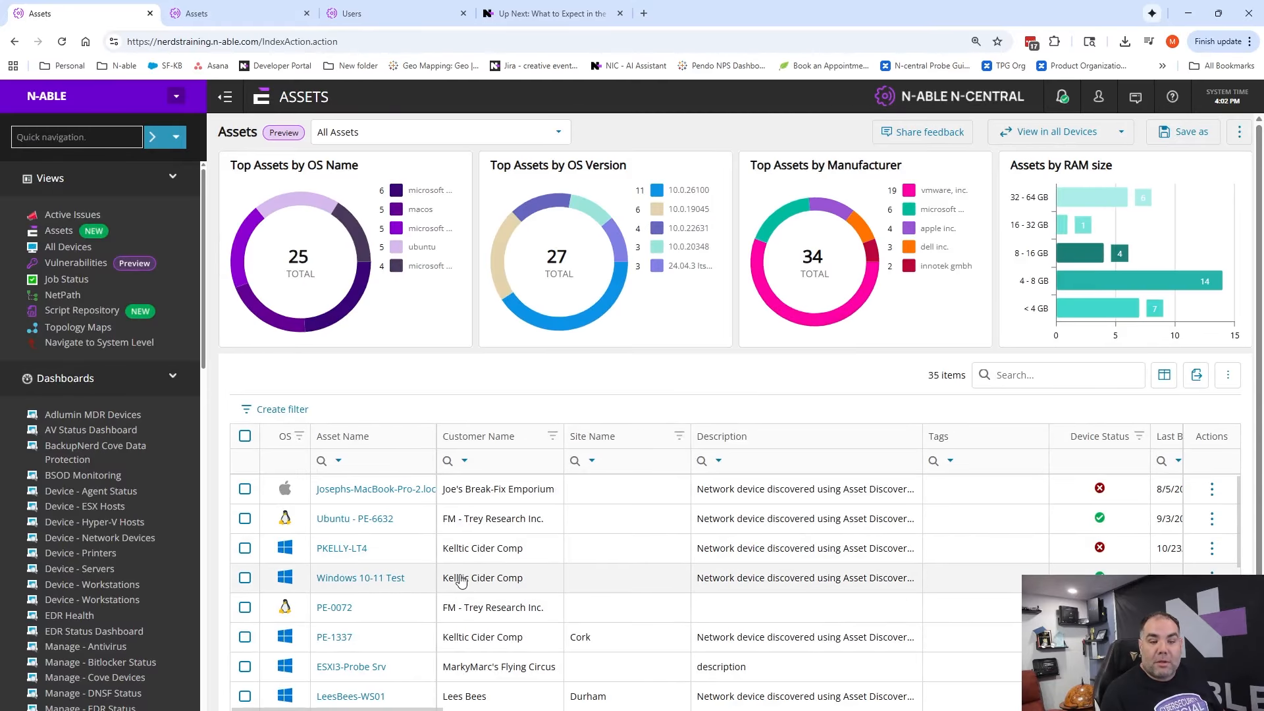
click(487, 578)
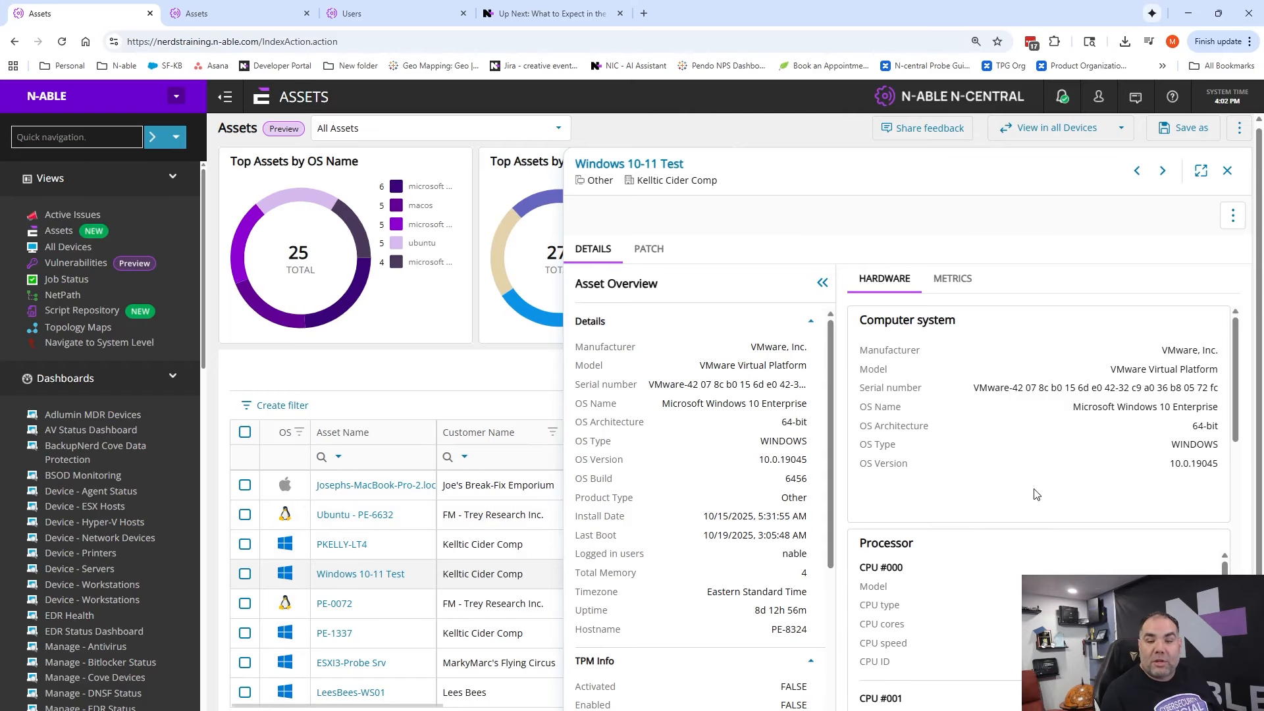
scroll(988, 488, down, 10)
click(952, 278)
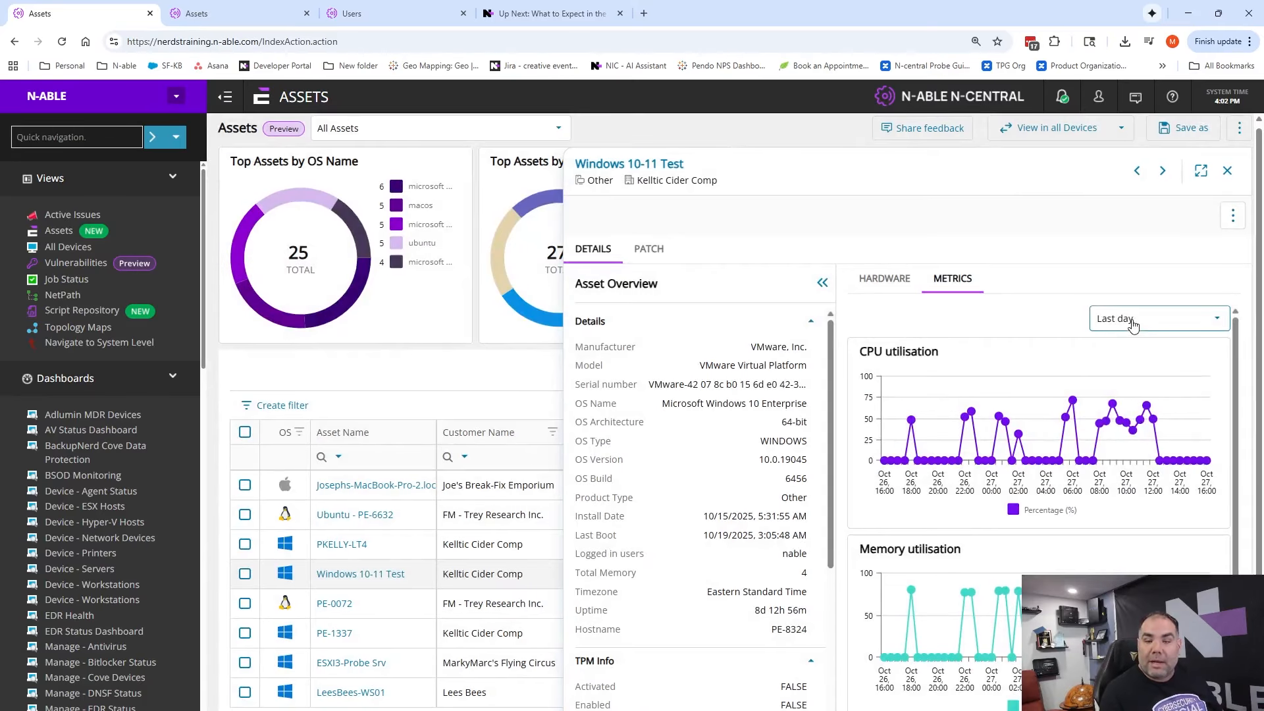
Check which time ranges are available for the utilisation charts, and close the asset's details
click(1124, 319)
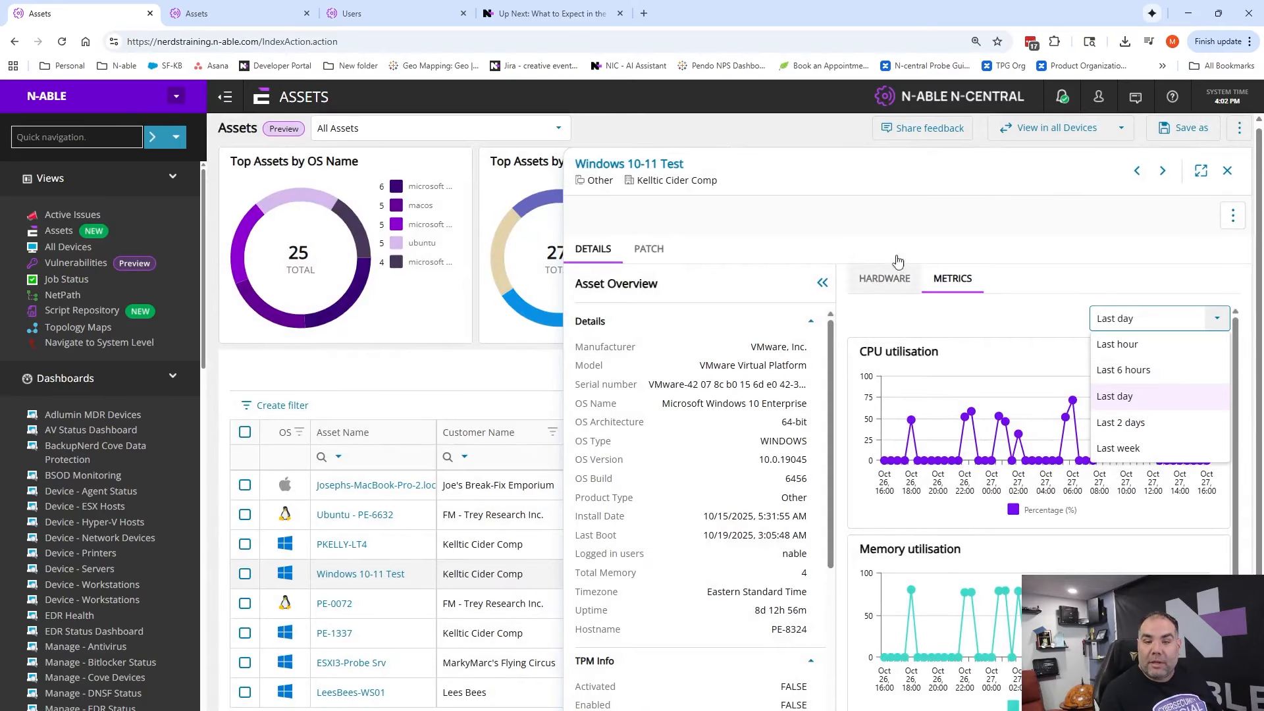
click(696, 259)
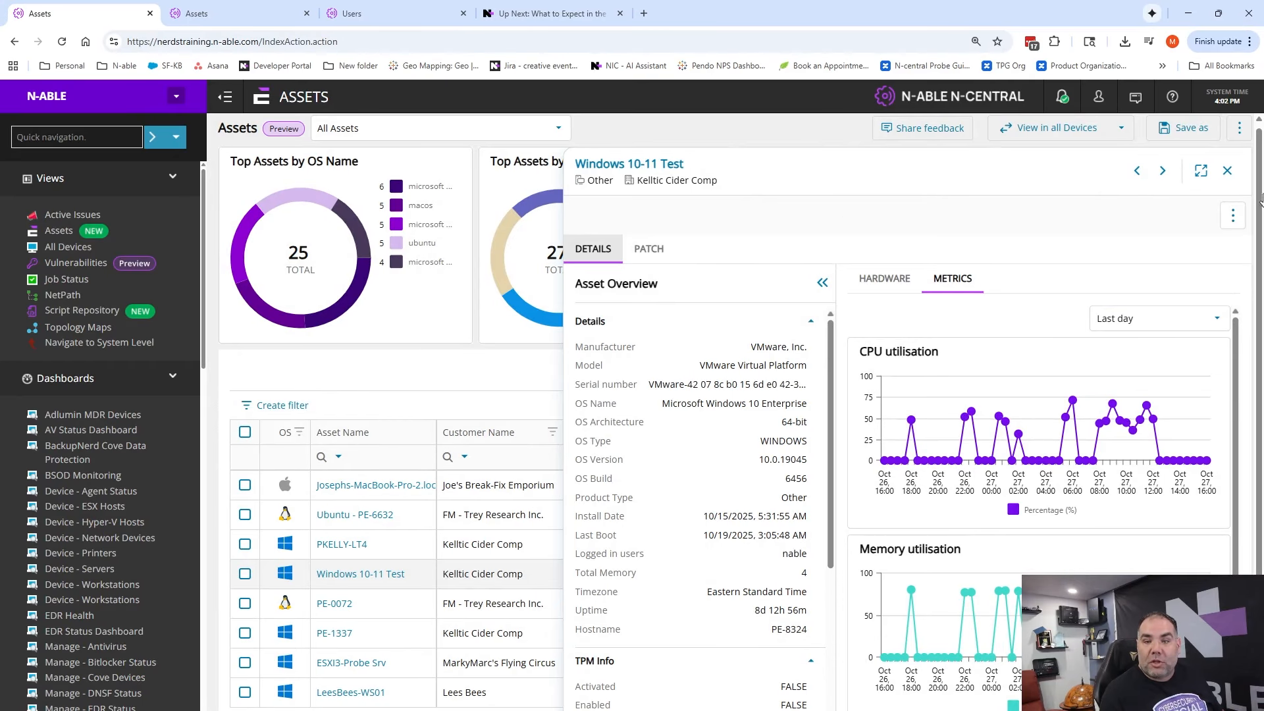
click(1227, 170)
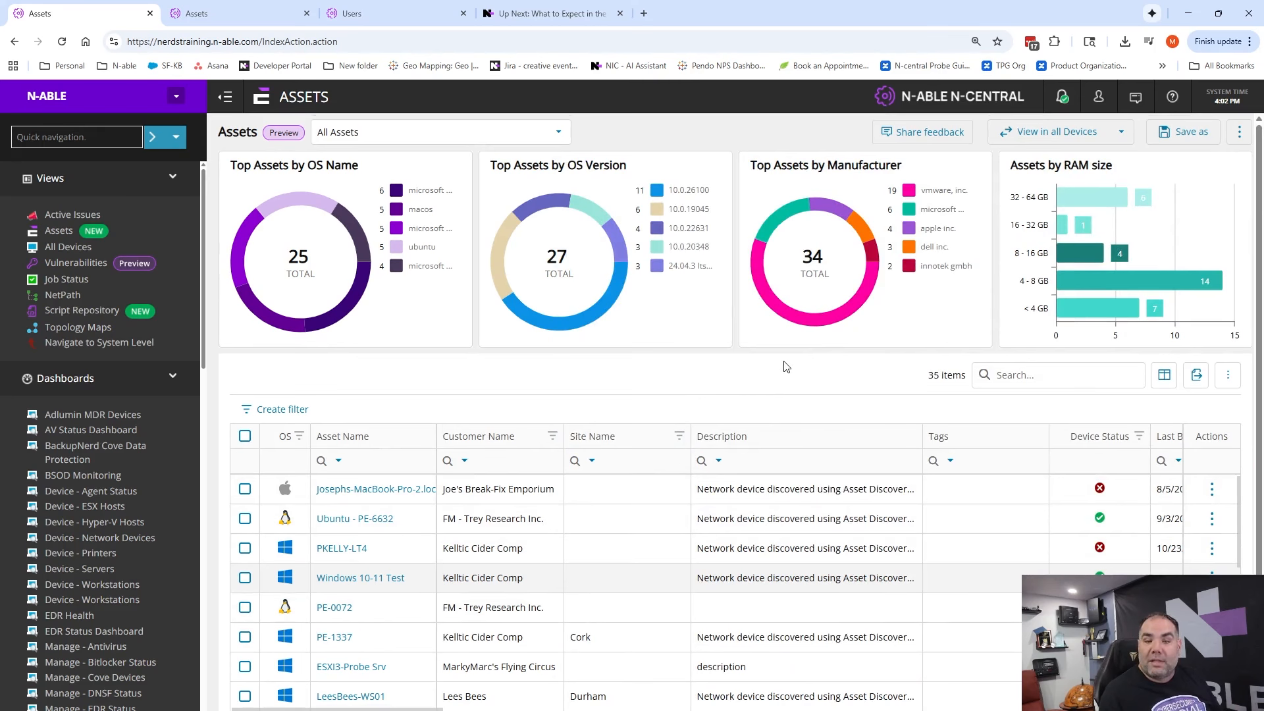
View the feedback form for the Assets view and close it without submitting
click(908, 139)
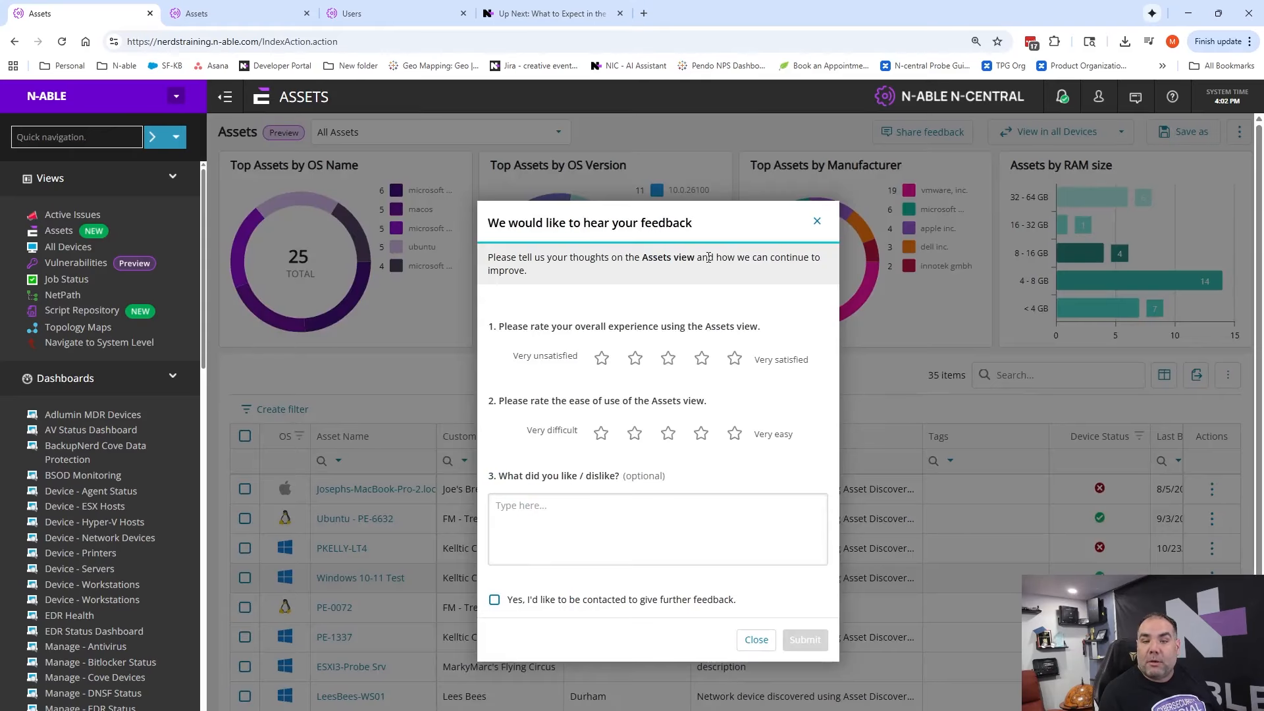
click(817, 224)
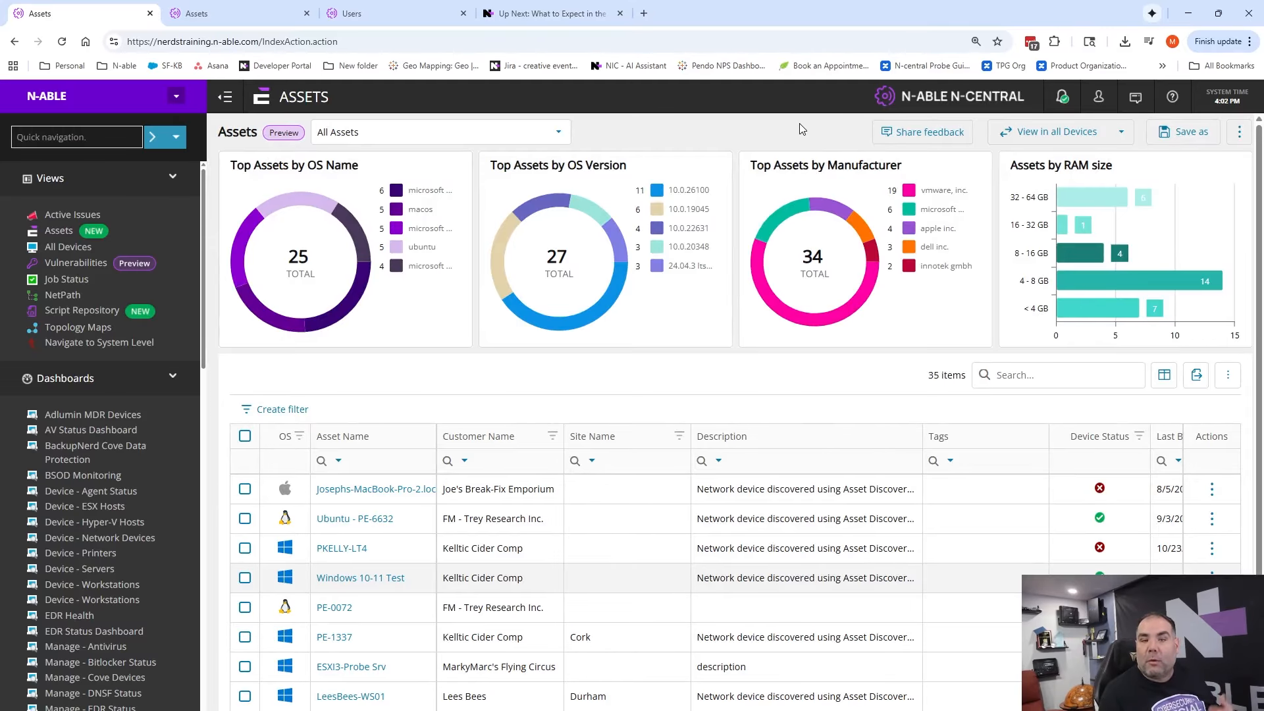
click(894, 136)
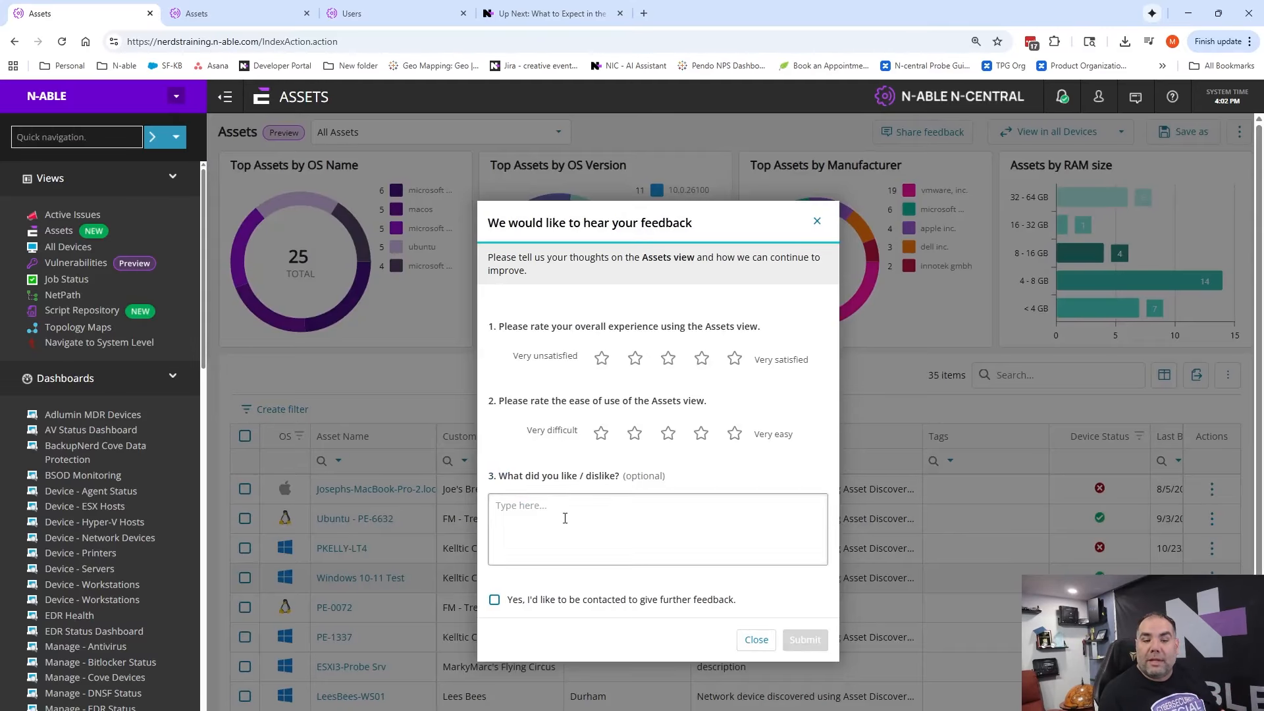
click(757, 639)
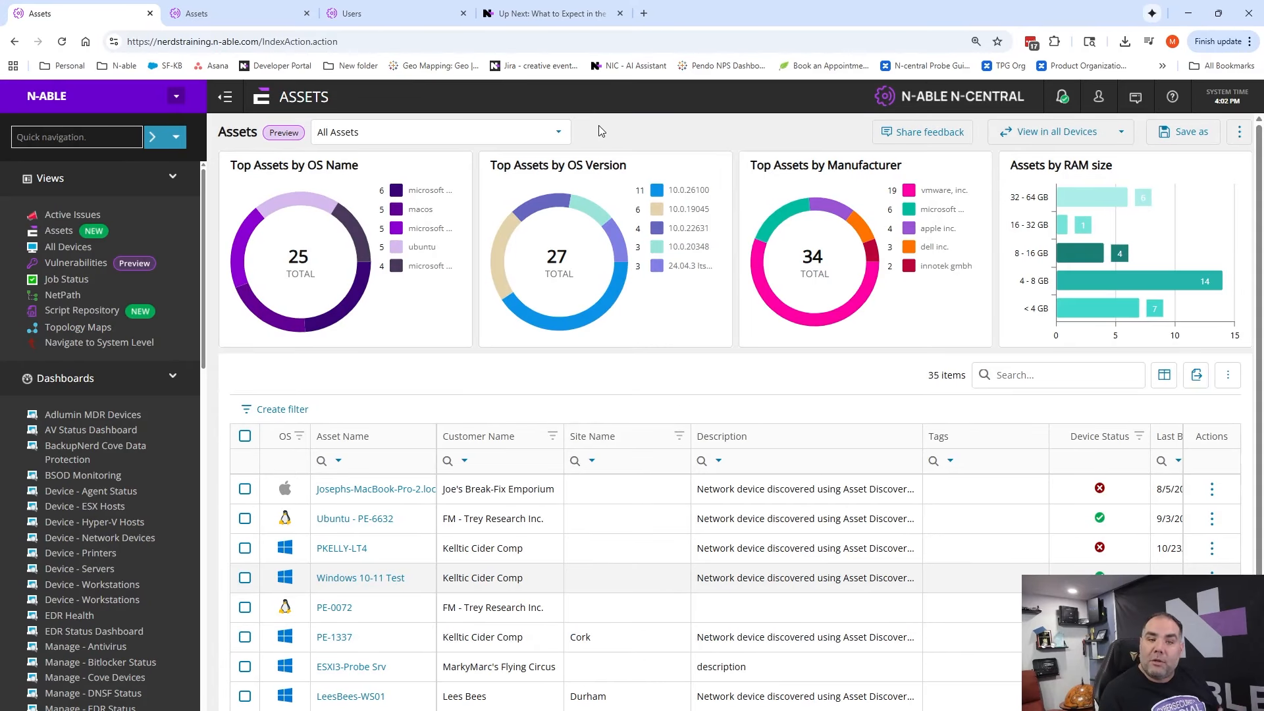